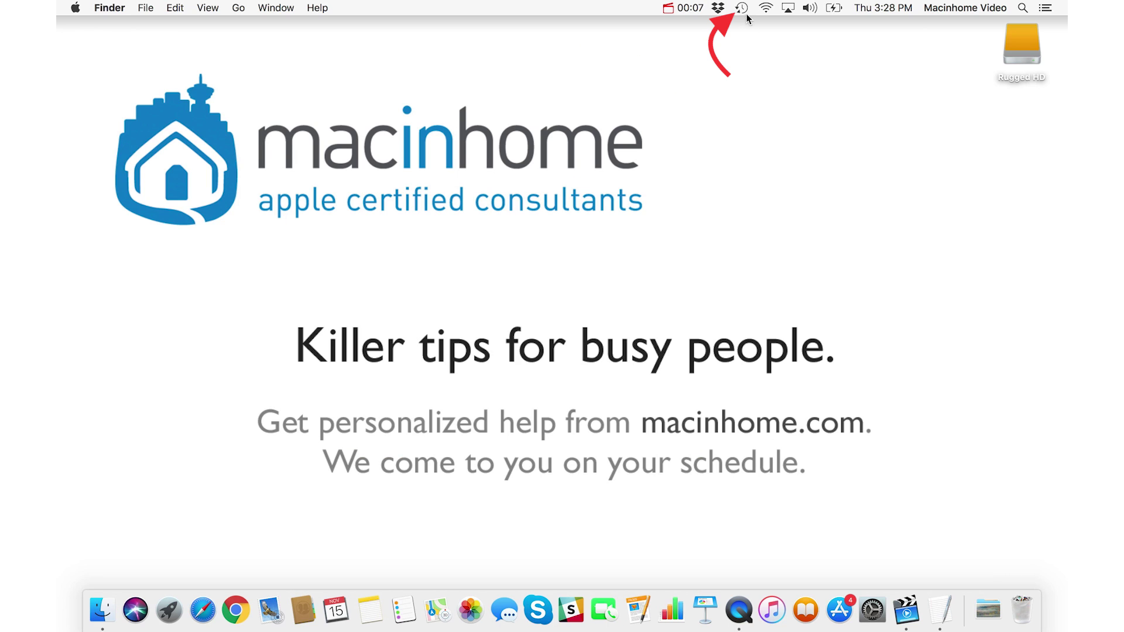
Confirm Time Machine is backing up to the Rugged HD drive, via its menu-bar icon and preferences pane
{"action": "left_click", "coordinate": [742, 9]}
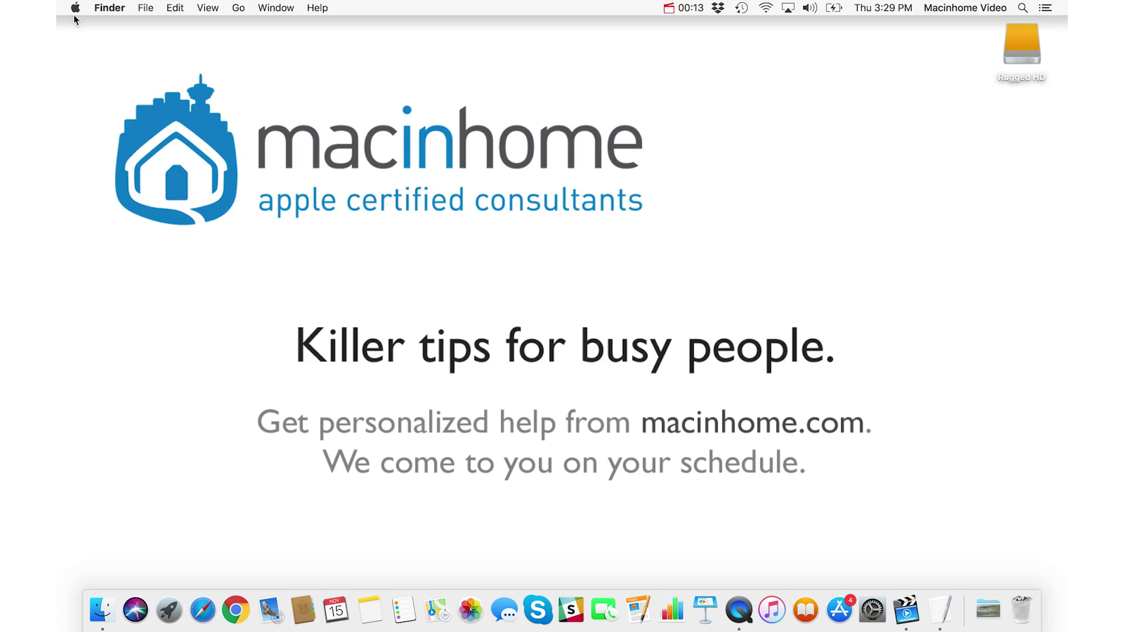
{"action": "left_click", "coordinate": [75, 8]}
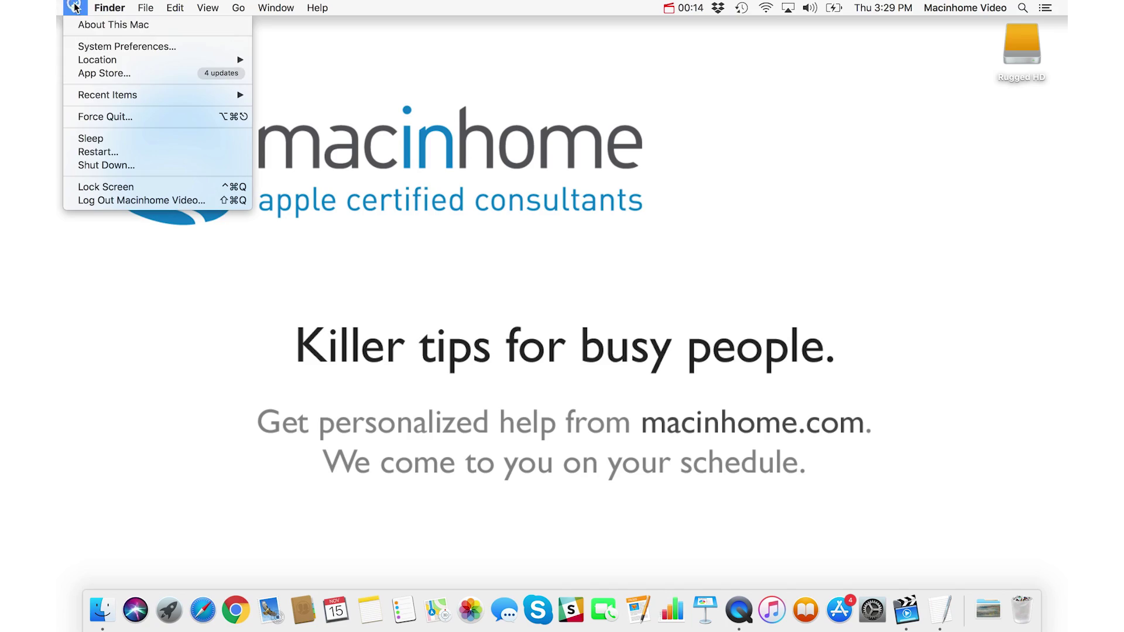
{"action": "left_click", "coordinate": [143, 46]}
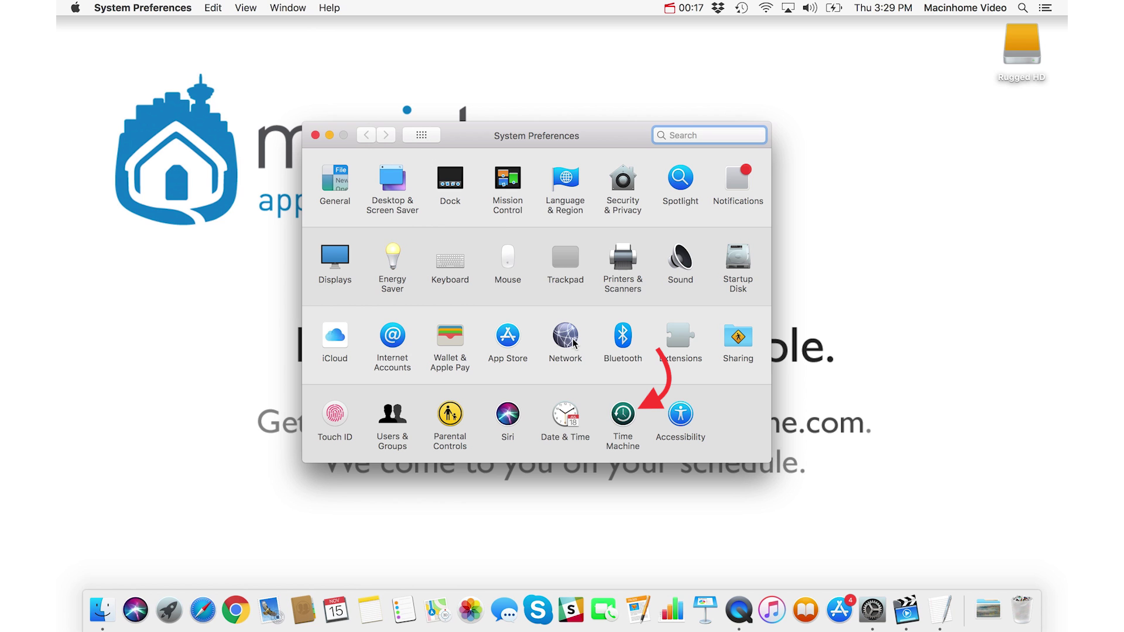
{"action": "left_click", "coordinate": [622, 415]}
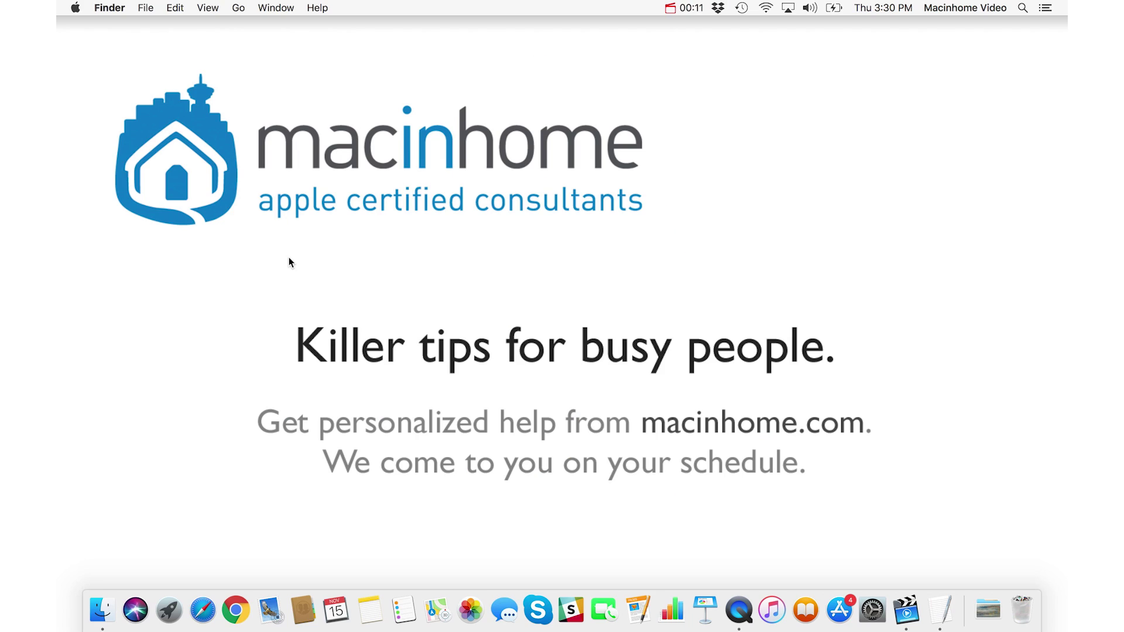
Open Security & Privacy preferences and review the FileVault disk encryption settings
{"action": "left_click", "coordinate": [75, 8]}
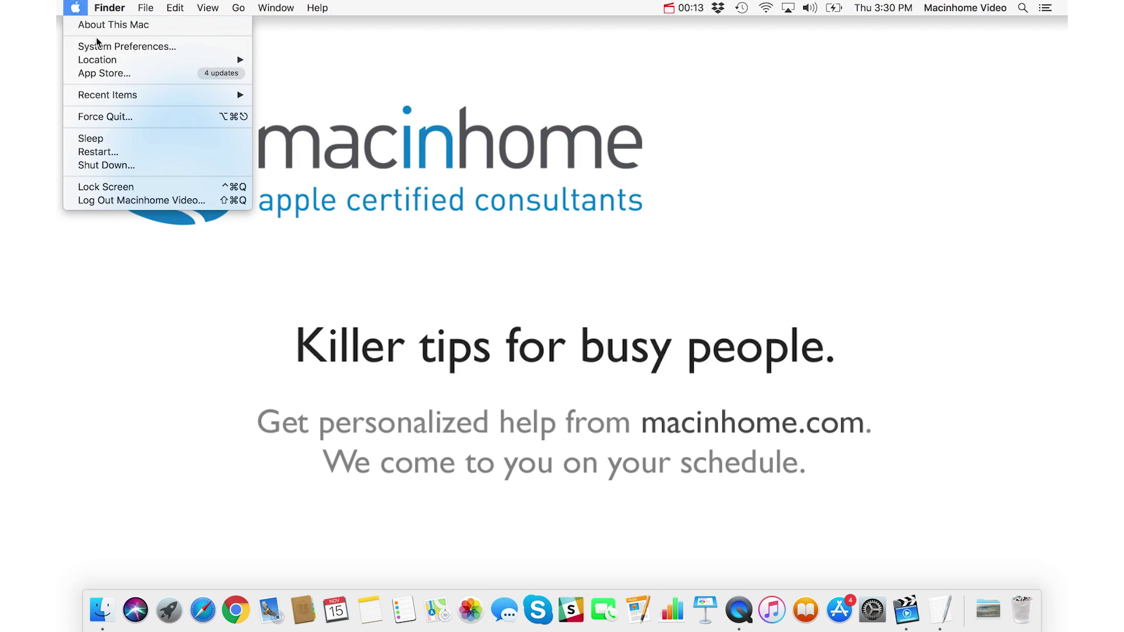
{"action": "left_click", "coordinate": [114, 46]}
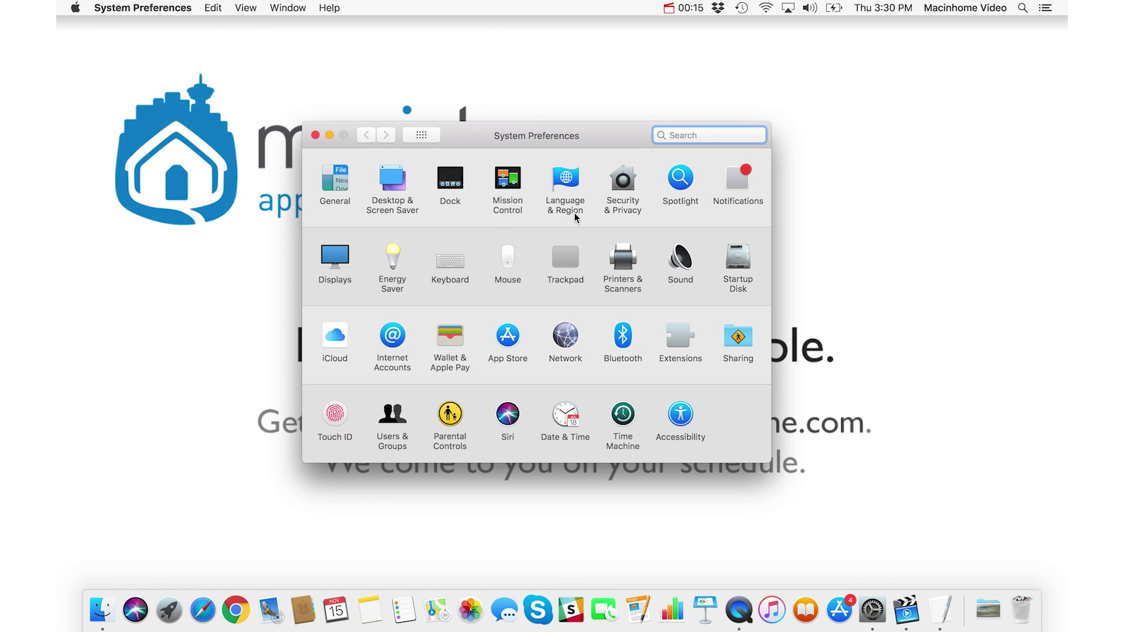
{"action": "left_click", "coordinate": [629, 192]}
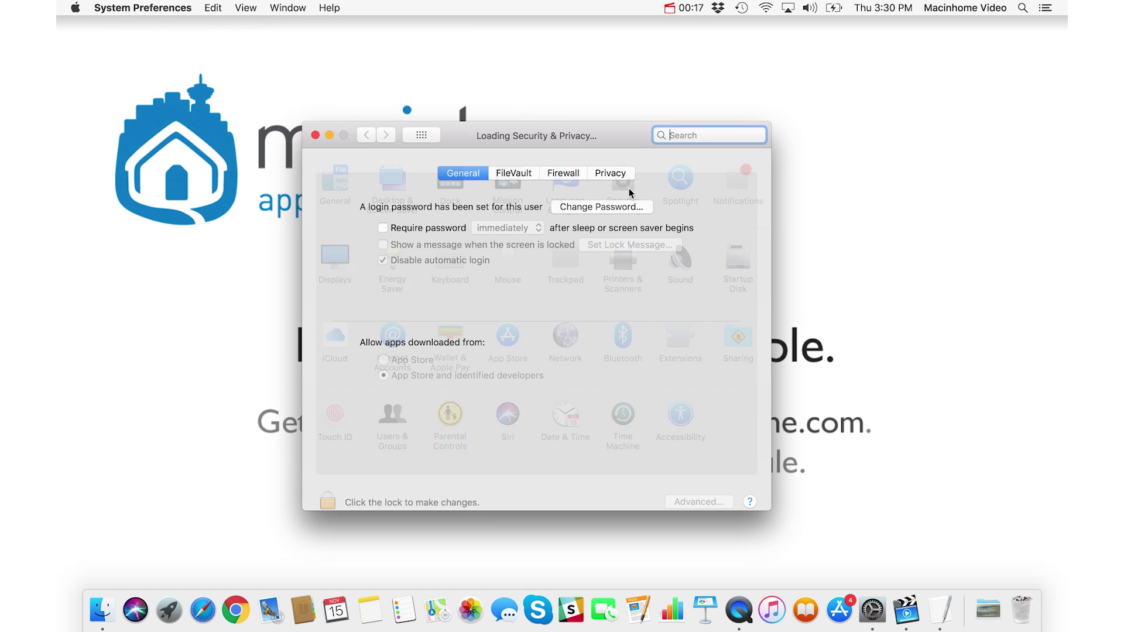
{"action": "left_click", "coordinate": [523, 176]}
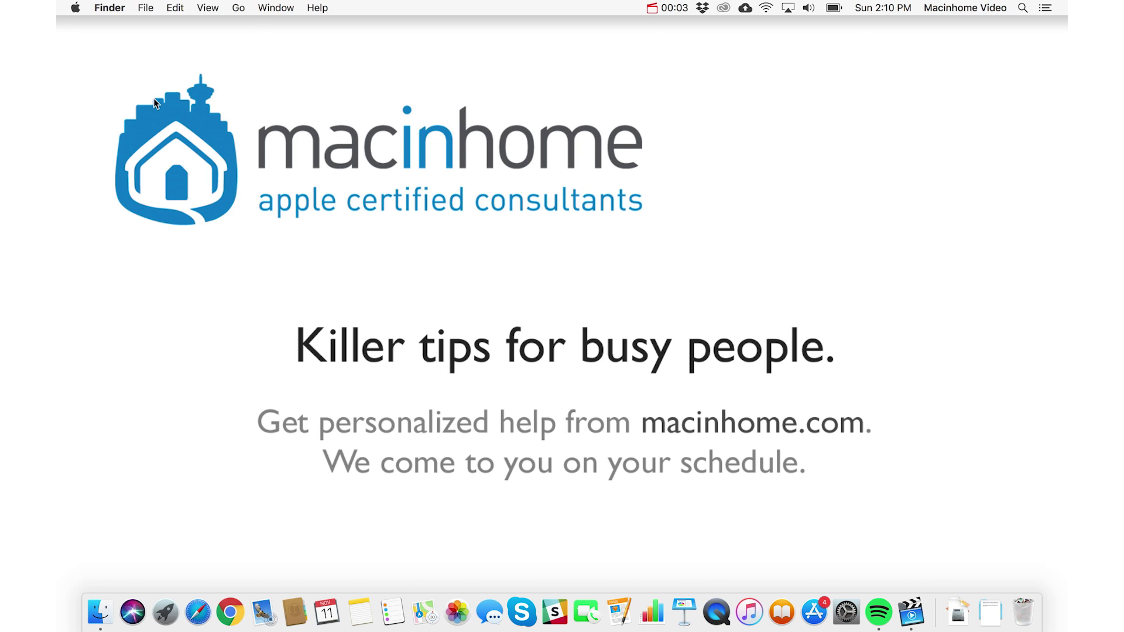
Remove Skype and Google Chrome from the Users & Groups login items, keeping iTunesHelper, Backup and Sync, Dropbox
{"action": "left_click", "coordinate": [73, 9]}
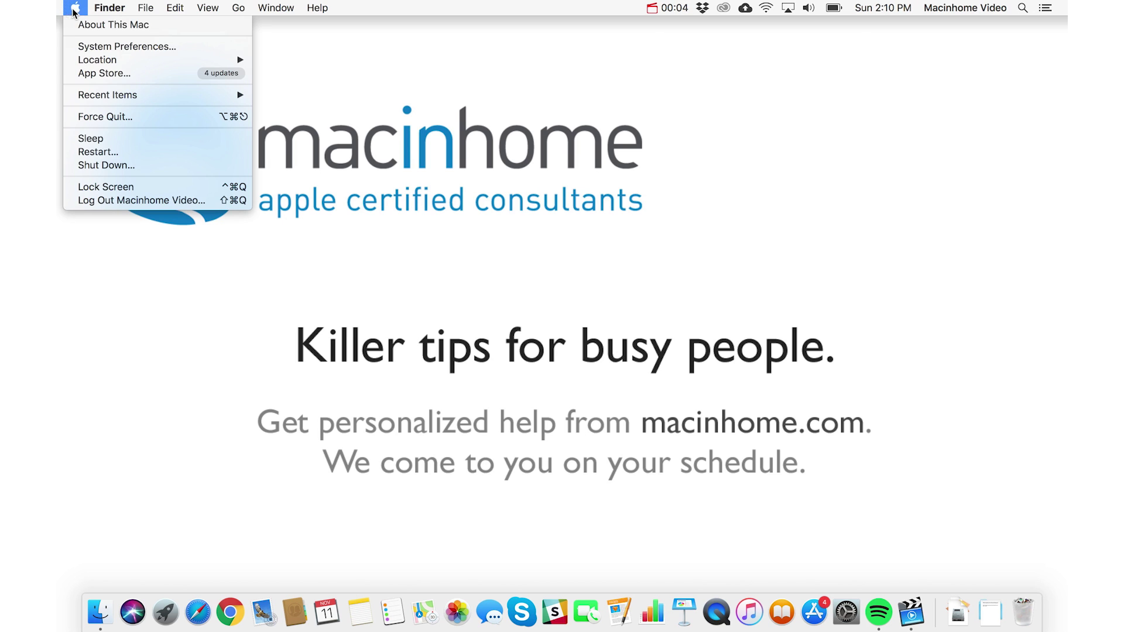
{"action": "left_click", "coordinate": [114, 47]}
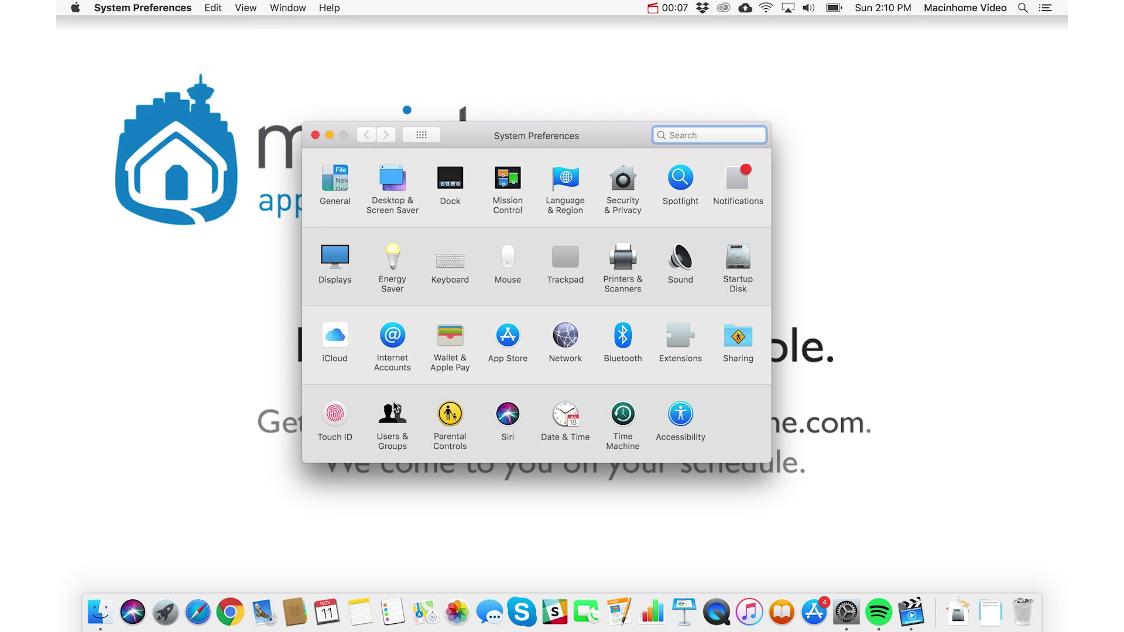
{"action": "left_click", "coordinate": [393, 414]}
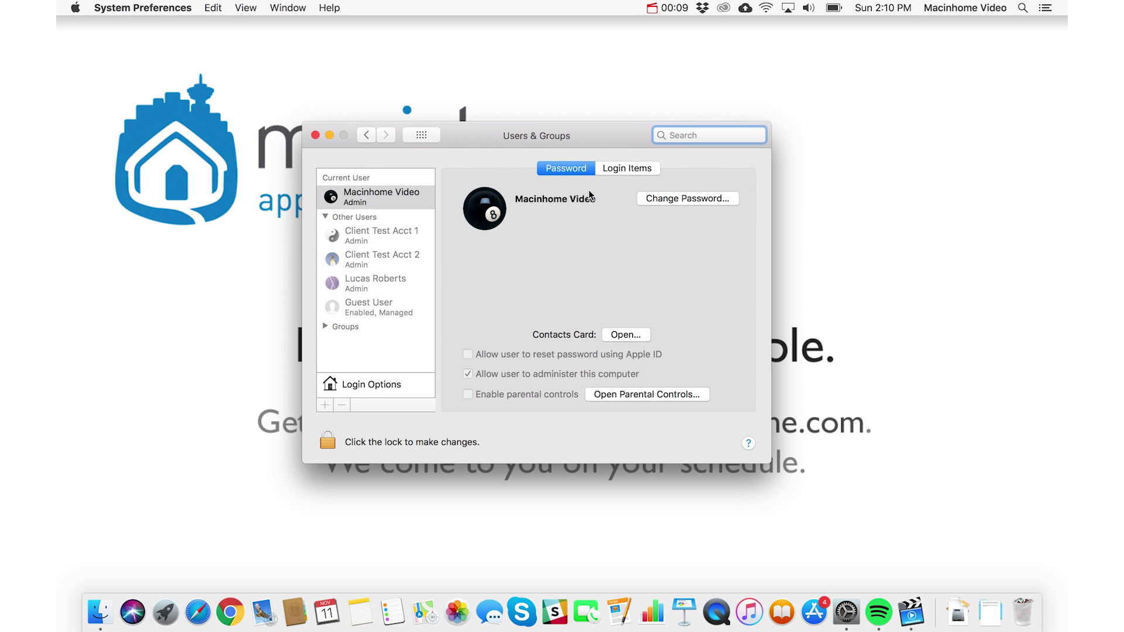
{"action": "left_click", "coordinate": [640, 168]}
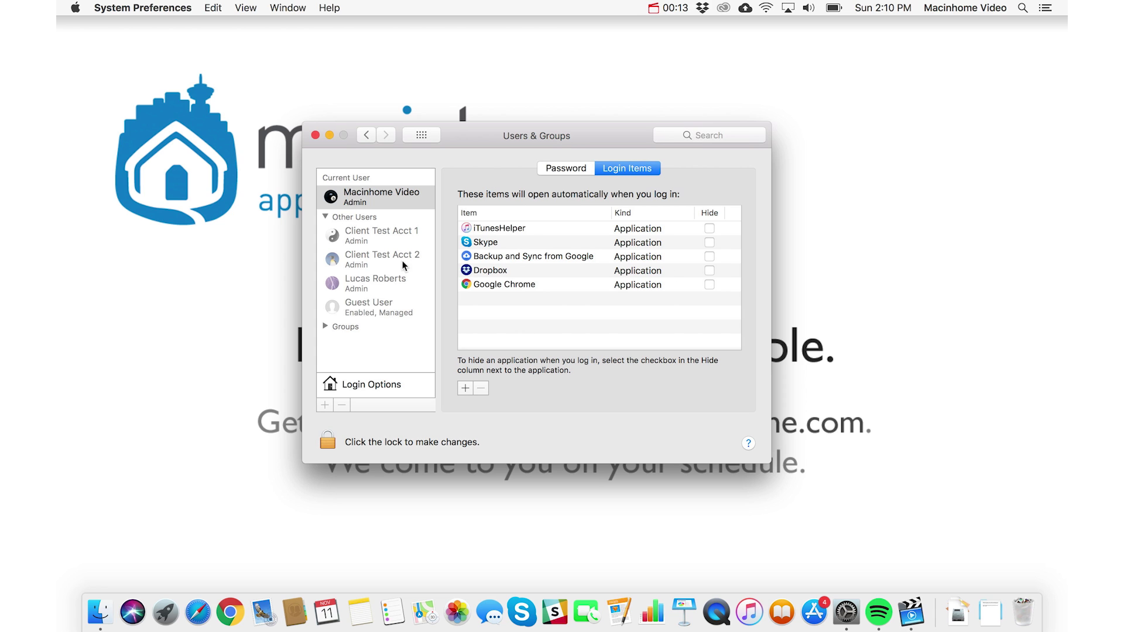
{"action": "left_click", "coordinate": [491, 245]}
{"action": "left_click", "coordinate": [481, 389]}
{"action": "left_click", "coordinate": [507, 272]}
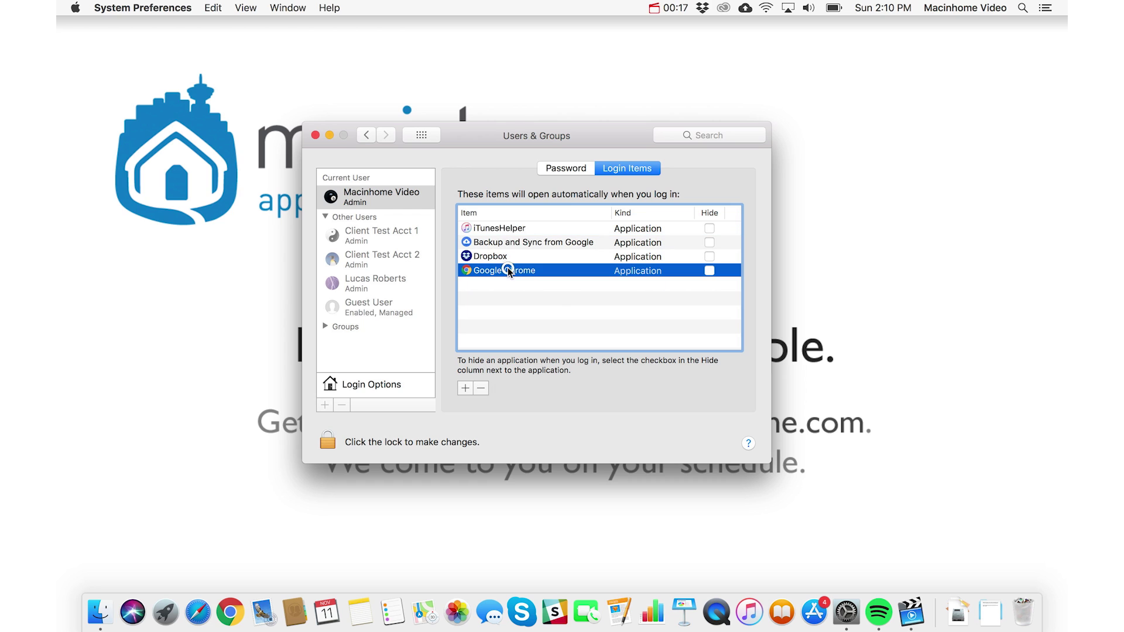
{"action": "left_click", "coordinate": [481, 388]}
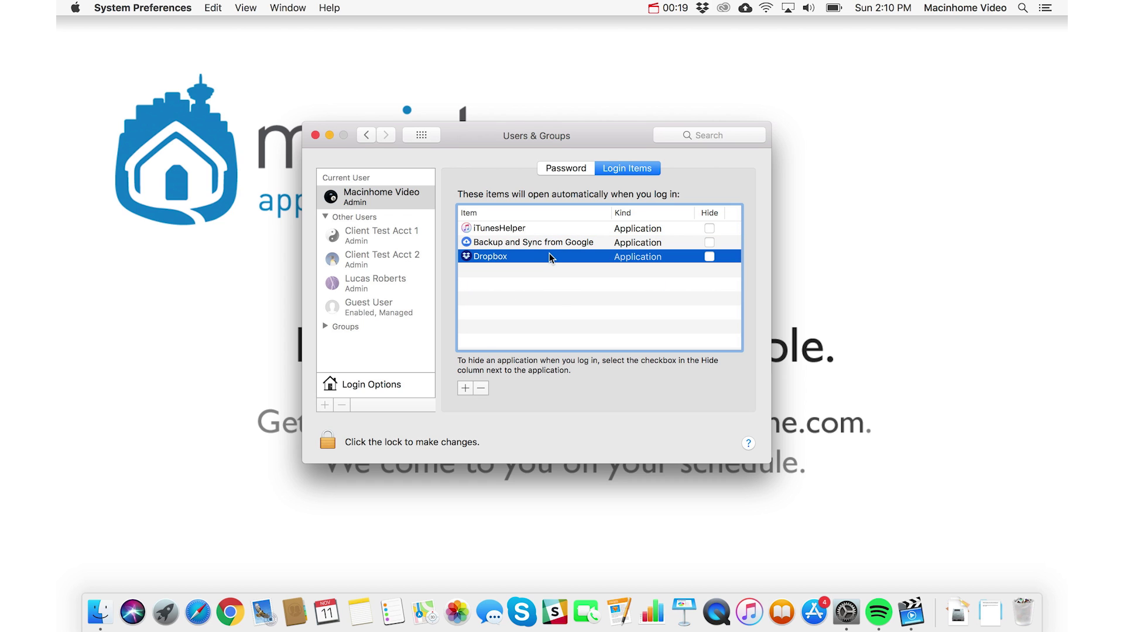
{"action": "left_click", "coordinate": [315, 136]}
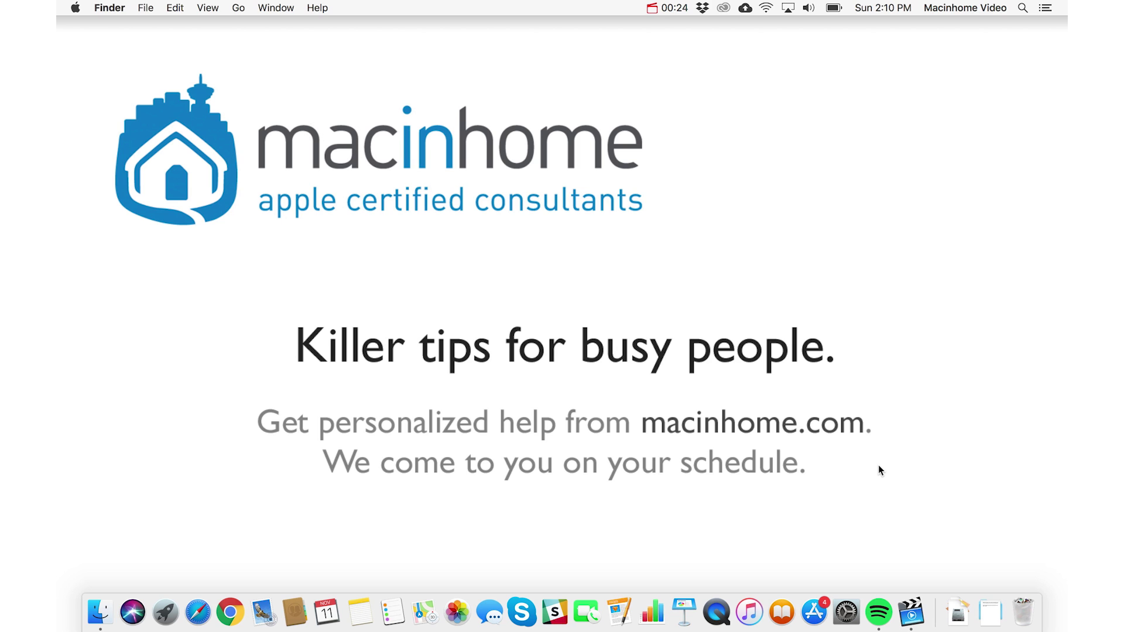
{"action": "right_click", "coordinate": [878, 621]}
{"action": "mouse_move", "coordinate": [887, 520]}
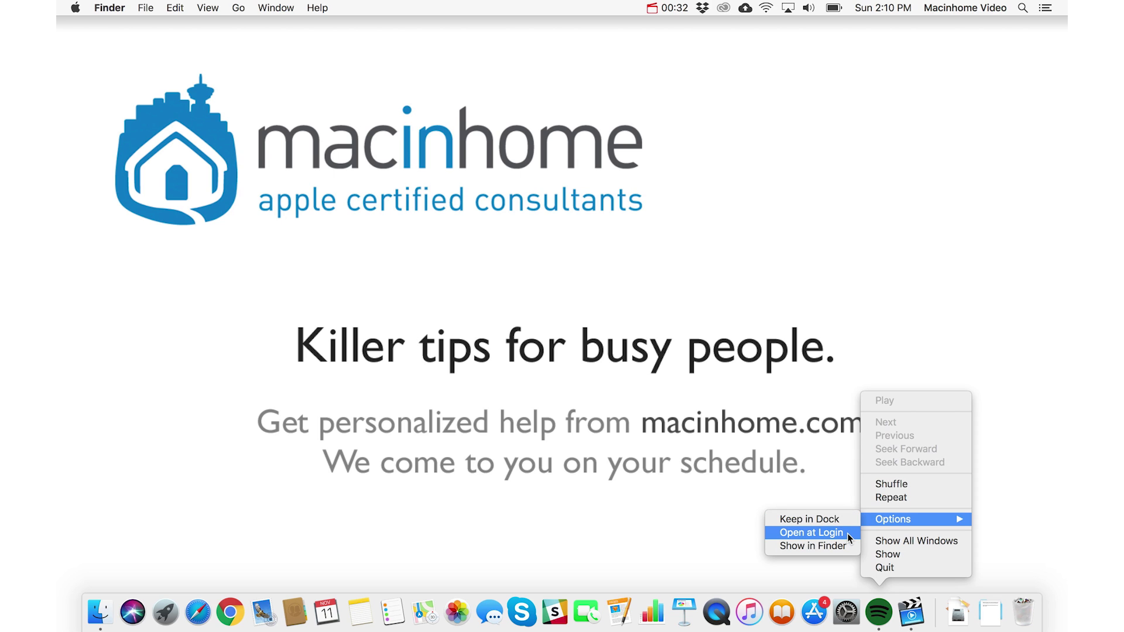
{"action": "left_click", "coordinate": [803, 470]}
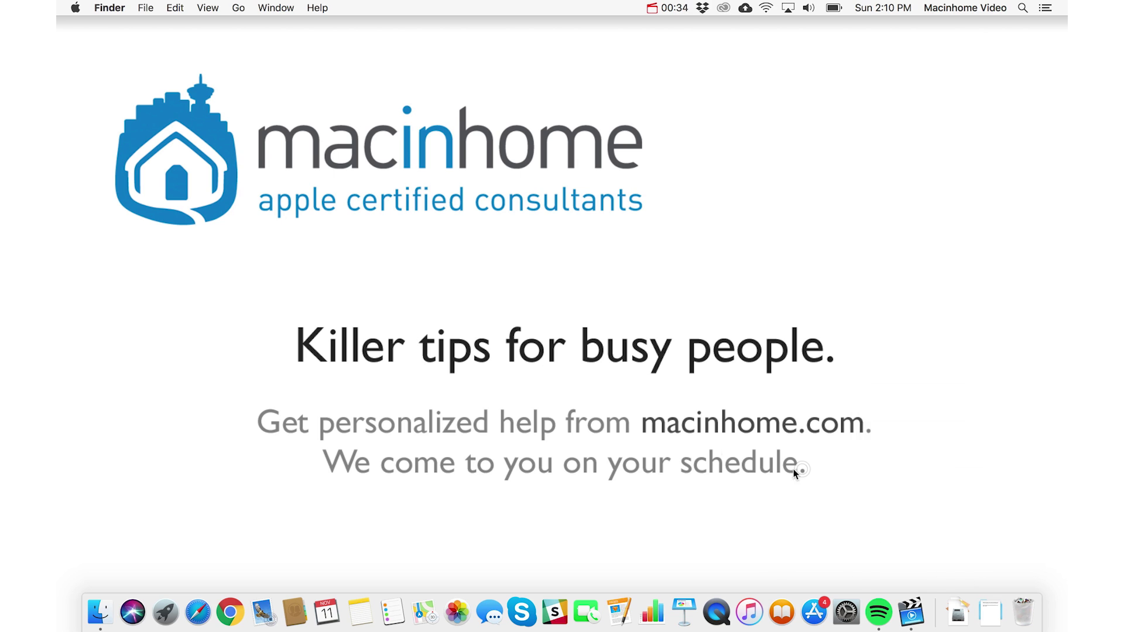
{"action": "left_click", "coordinate": [72, 8]}
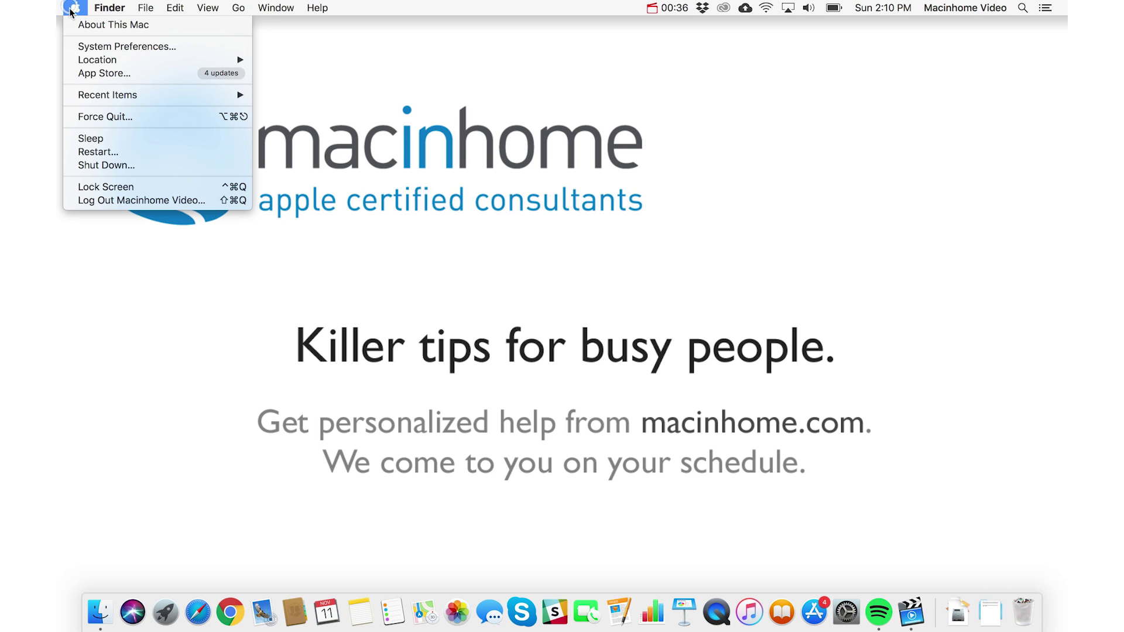
{"action": "left_click", "coordinate": [123, 151]}
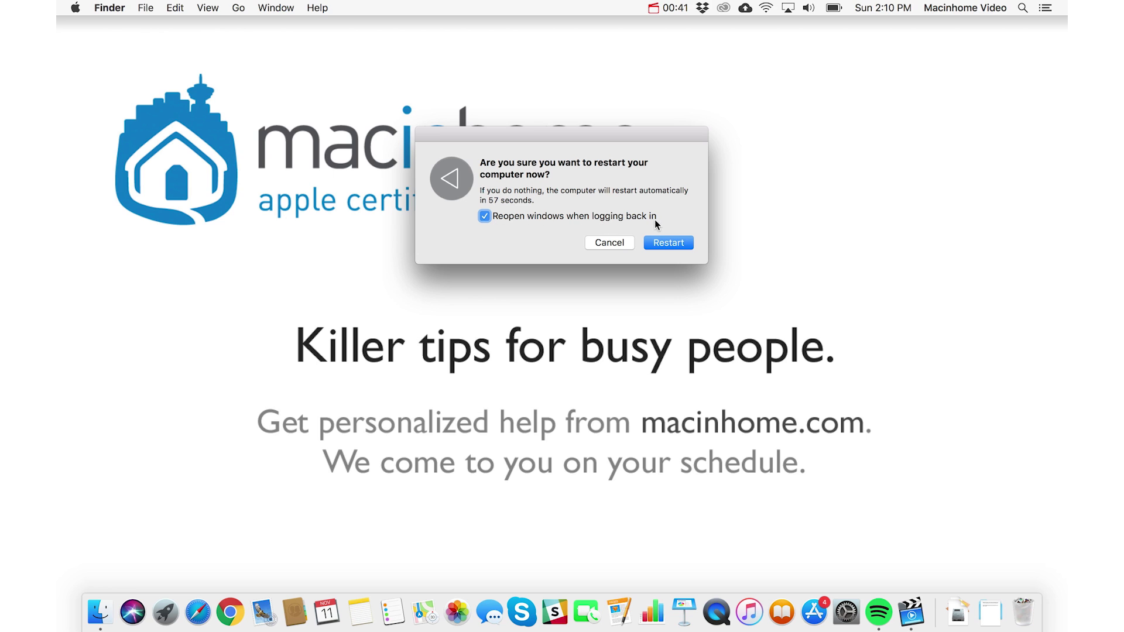
{"action": "left_click", "coordinate": [508, 216]}
{"action": "left_click", "coordinate": [621, 243]}
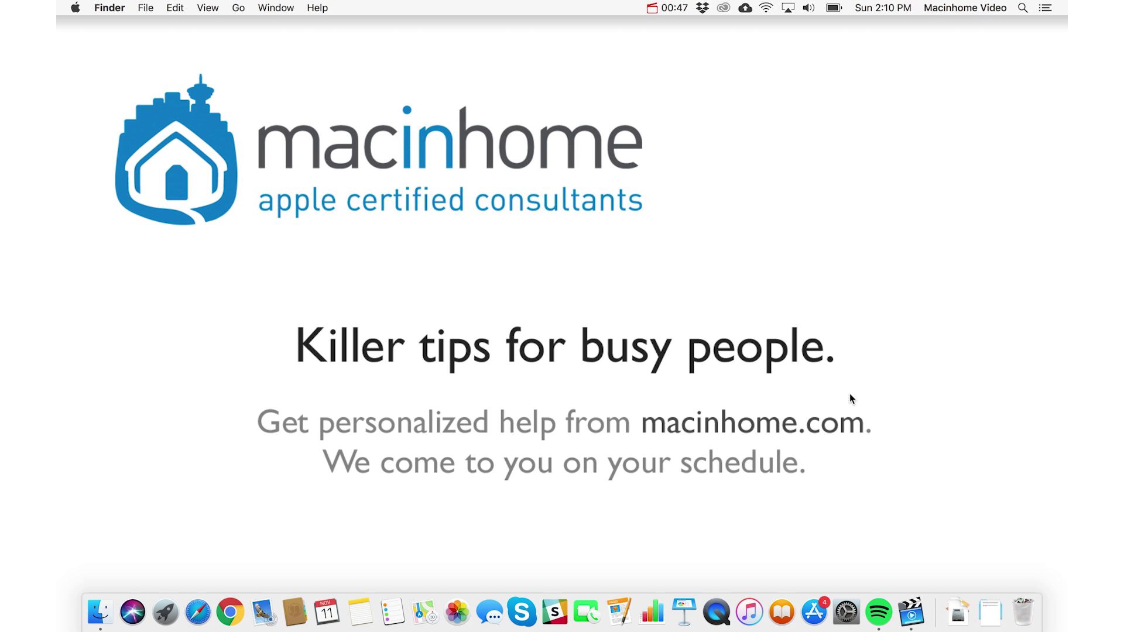
Set Spotify's 'Open Spotify automatically' startup option to No
{"action": "left_click", "coordinate": [878, 613]}
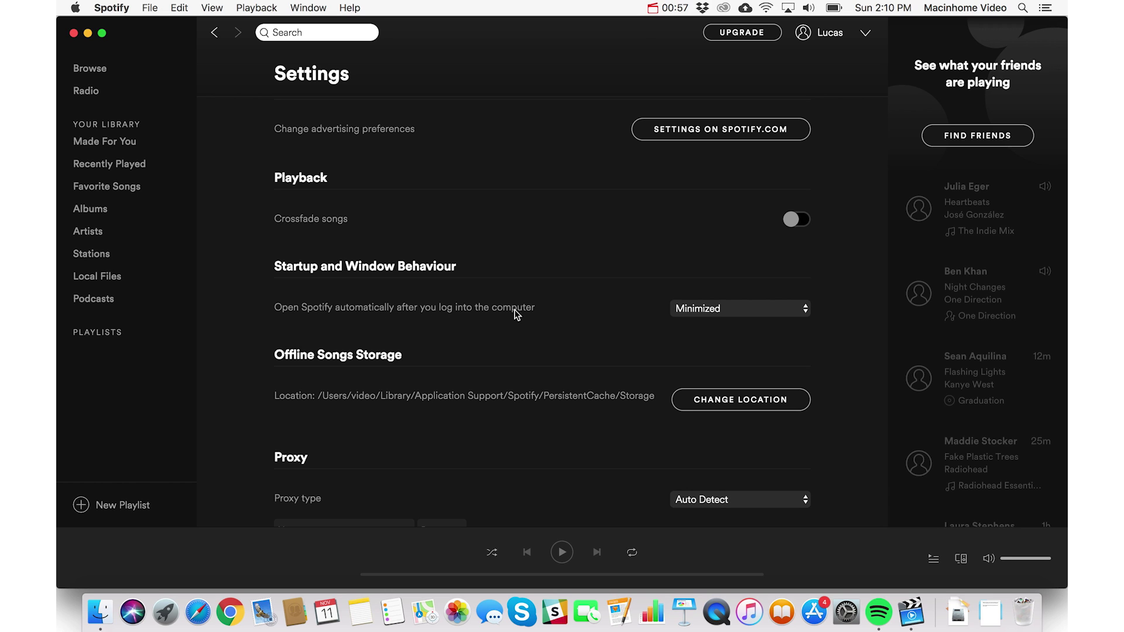
{"action": "left_click", "coordinate": [710, 309]}
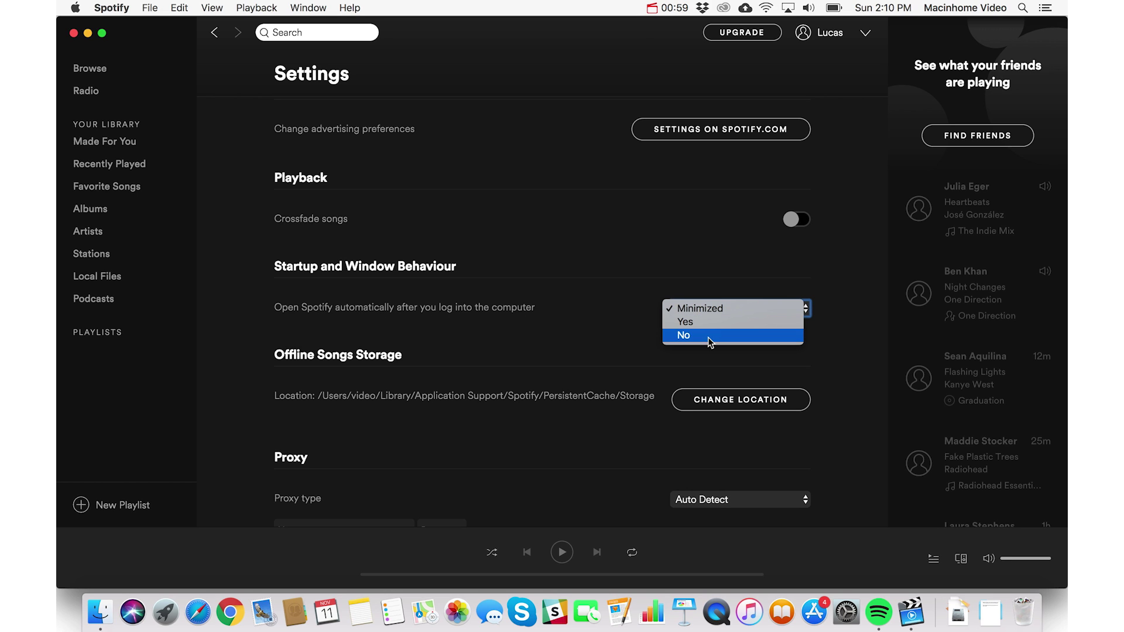
{"action": "left_click", "coordinate": [609, 329]}
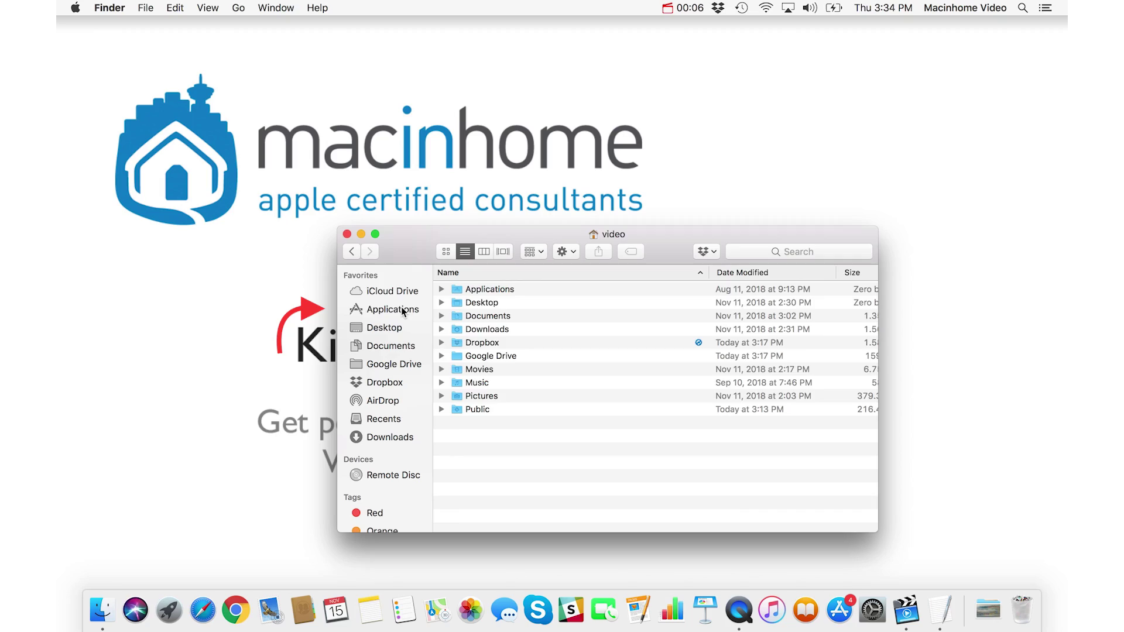
{"action": "left_click", "coordinate": [403, 310]}
Launch Activity Monitor from Utilities and select Screenflick, the top CPU process at 44.5%
{"action": "scroll", "coordinate": [527, 380], "scroll_direction": "down", "scroll_amount": 10}
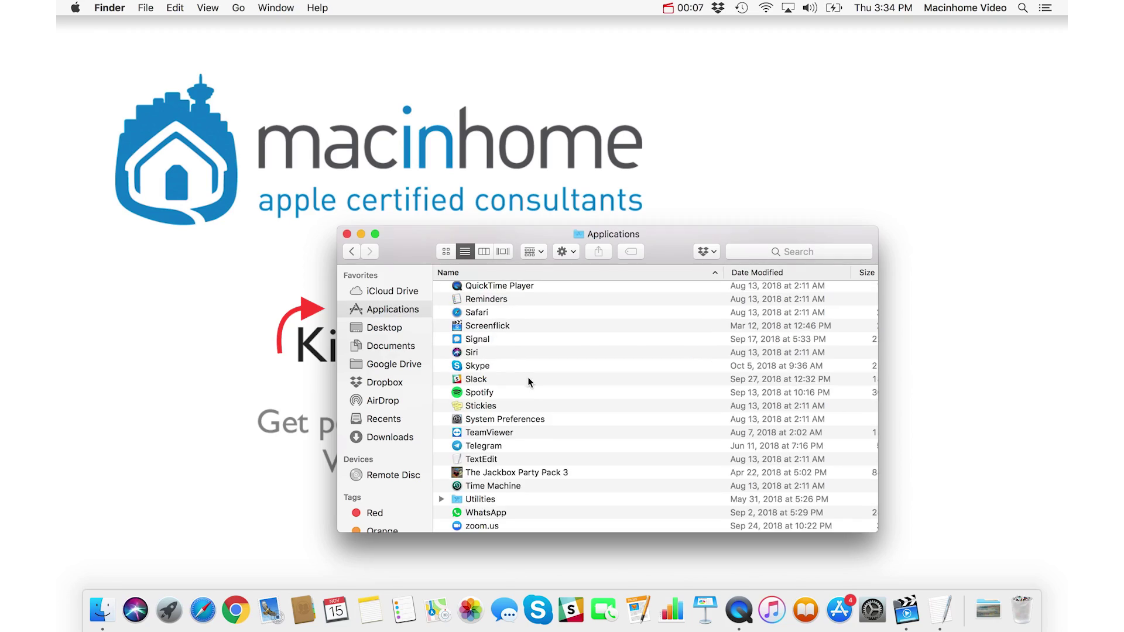
{"action": "left_click", "coordinate": [501, 499]}
{"action": "double_click", "coordinate": [501, 498]}
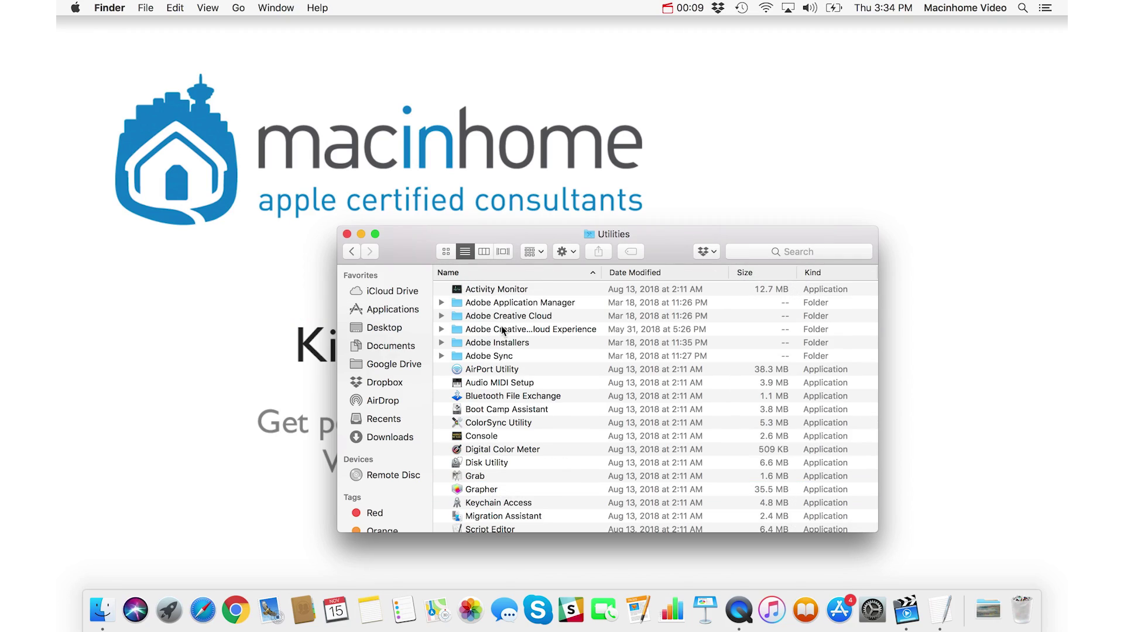
{"action": "double_click", "coordinate": [540, 288]}
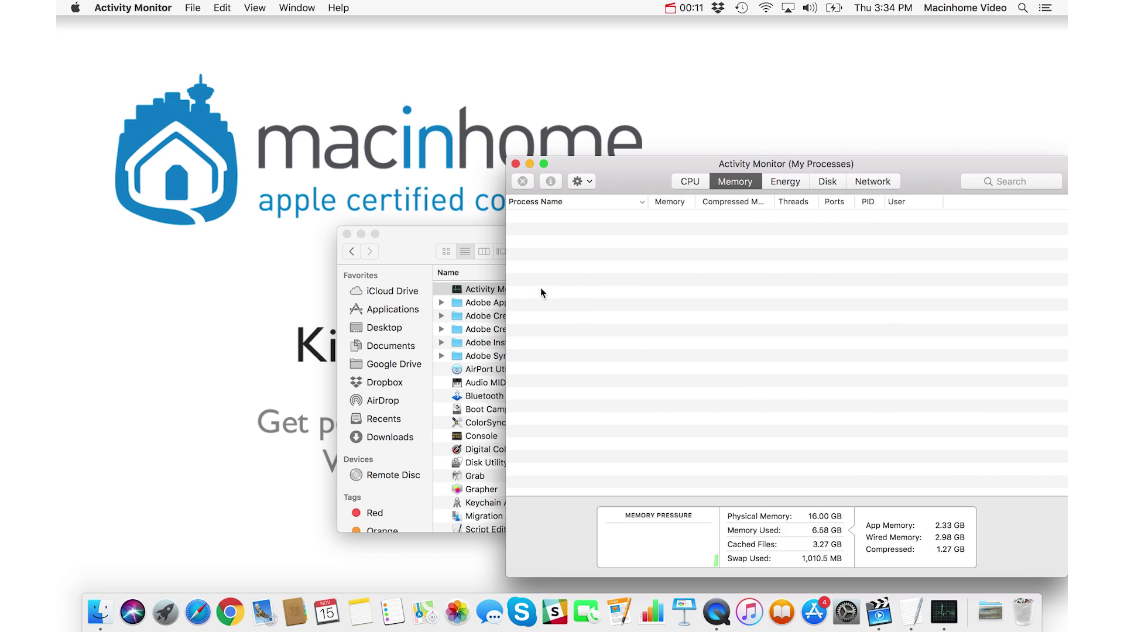
{"action": "left_click", "coordinate": [690, 182]}
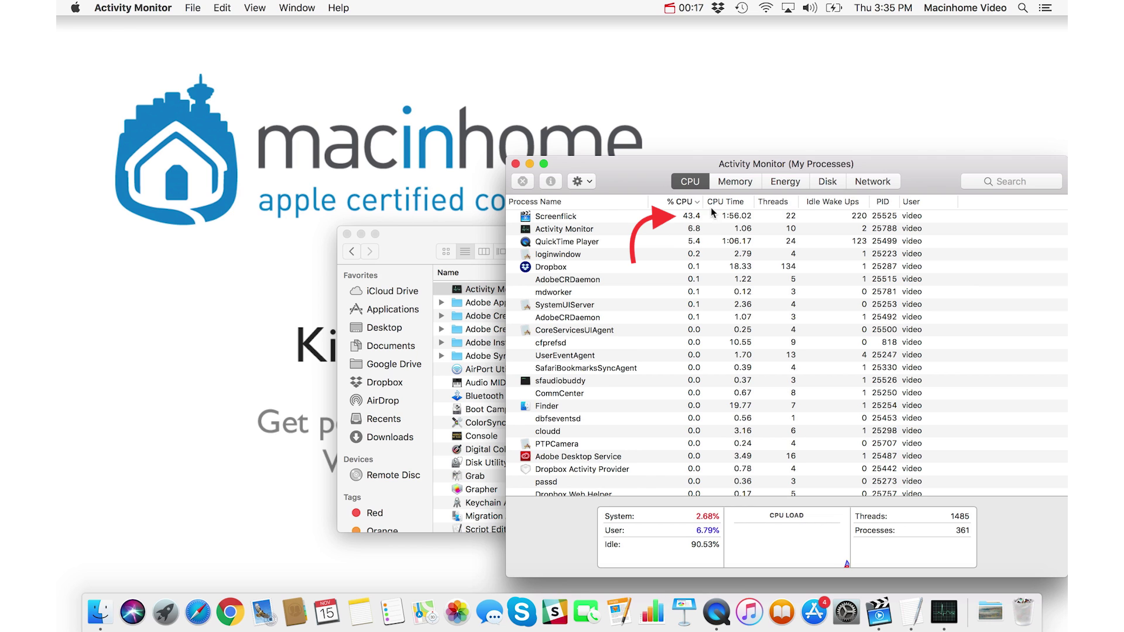
{"action": "left_click", "coordinate": [591, 217]}
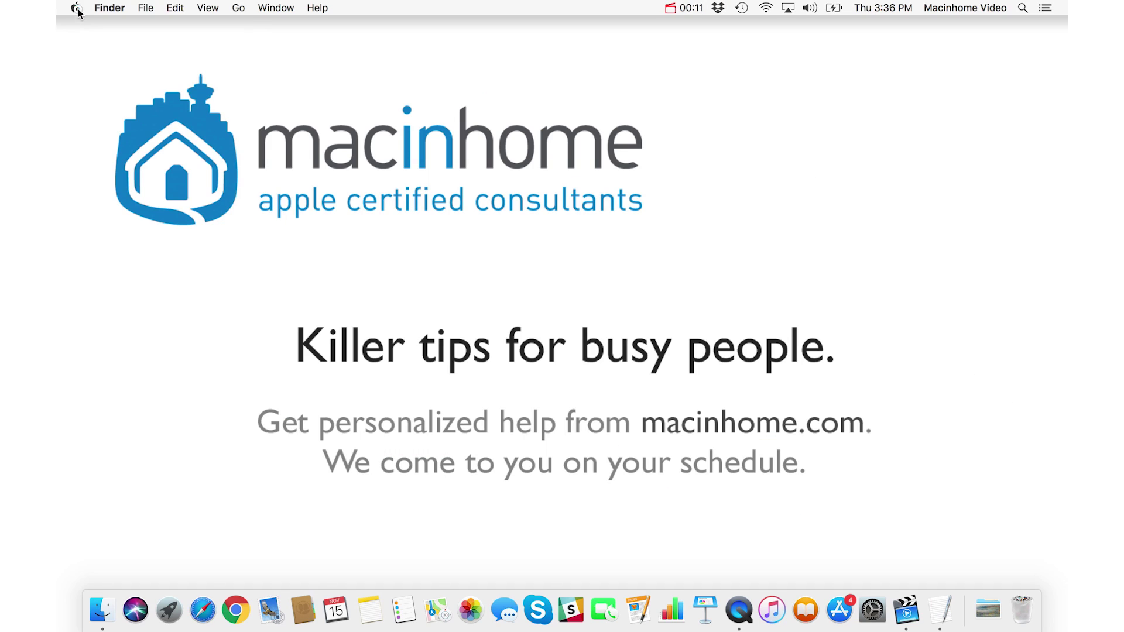
Show Macintosh HD's storage breakdown in About This Mac: 173.17 GB available of 1 TB
{"action": "left_click", "coordinate": [76, 7]}
{"action": "left_click", "coordinate": [82, 27]}
{"action": "left_click", "coordinate": [561, 125]}
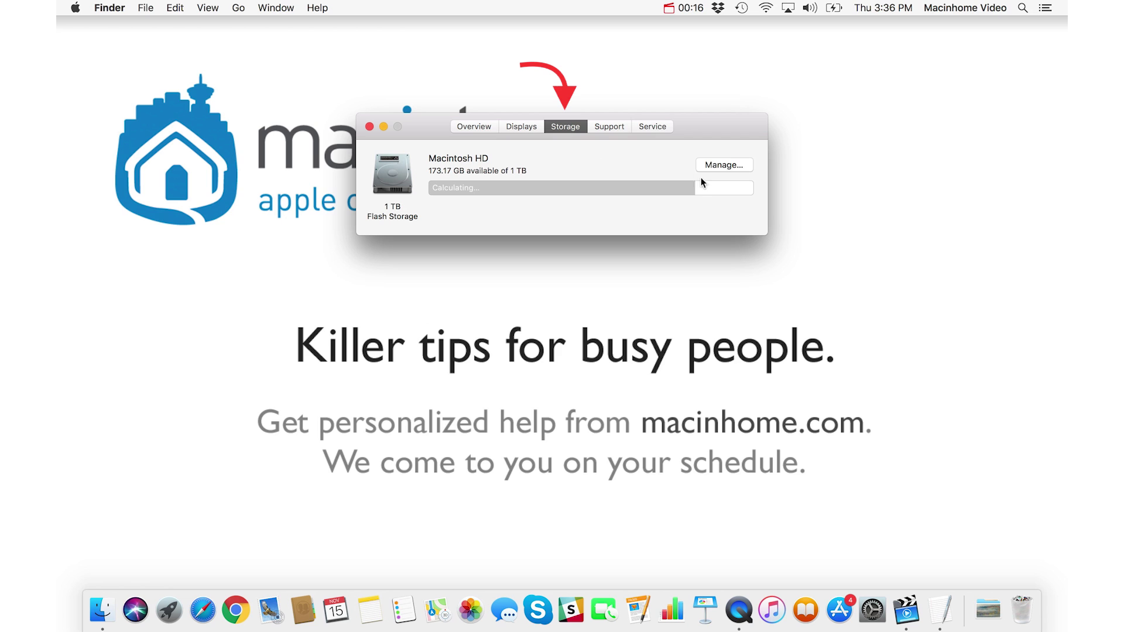
{"action": "mouse_move", "coordinate": [730, 188]}
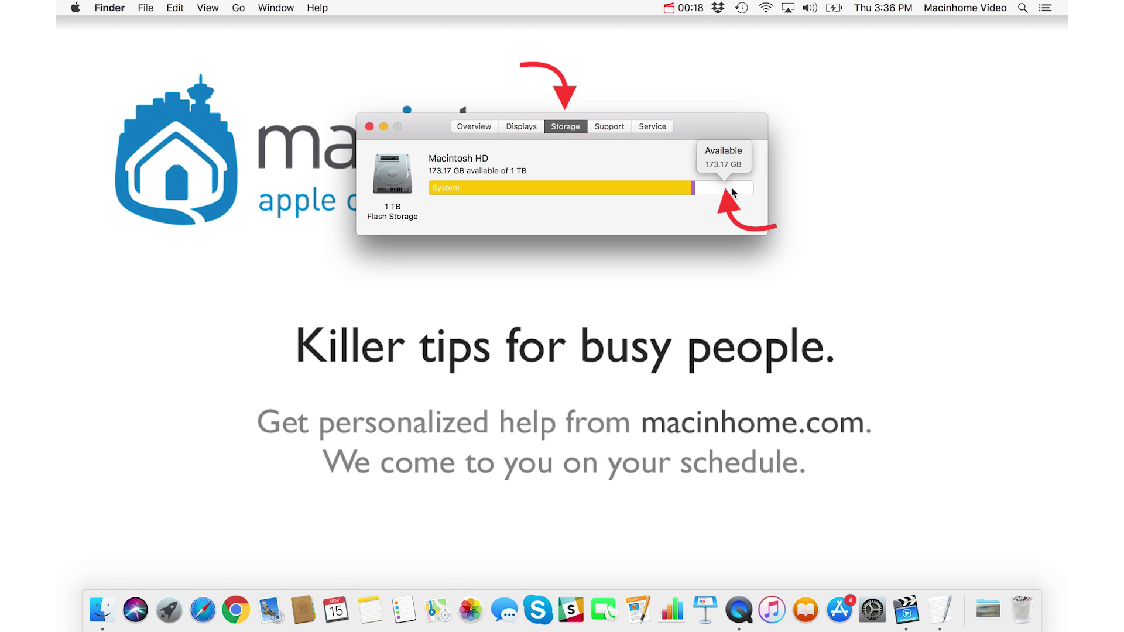